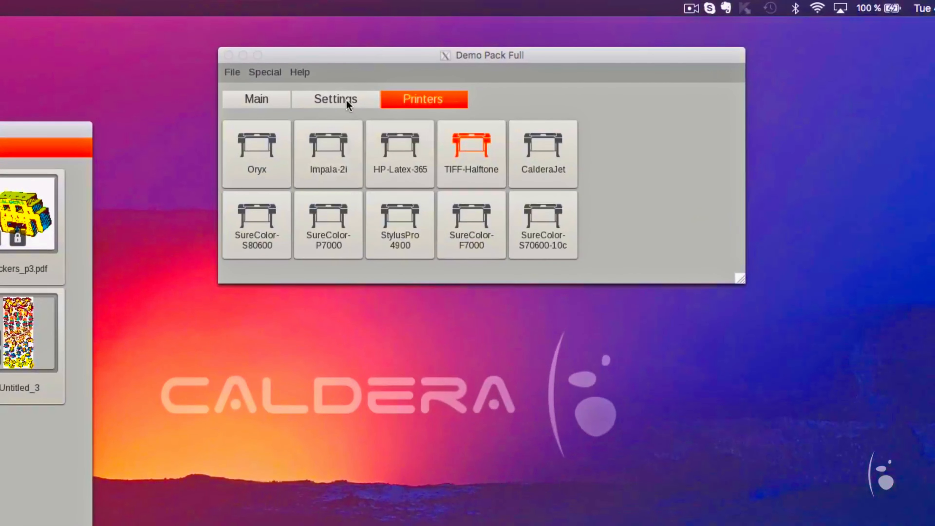
- Open the Spooler and send the finished Untitled_3 job of the TIFF-Halftone printer to cutting
{"action": "left_click", "coordinate": [348, 100]}
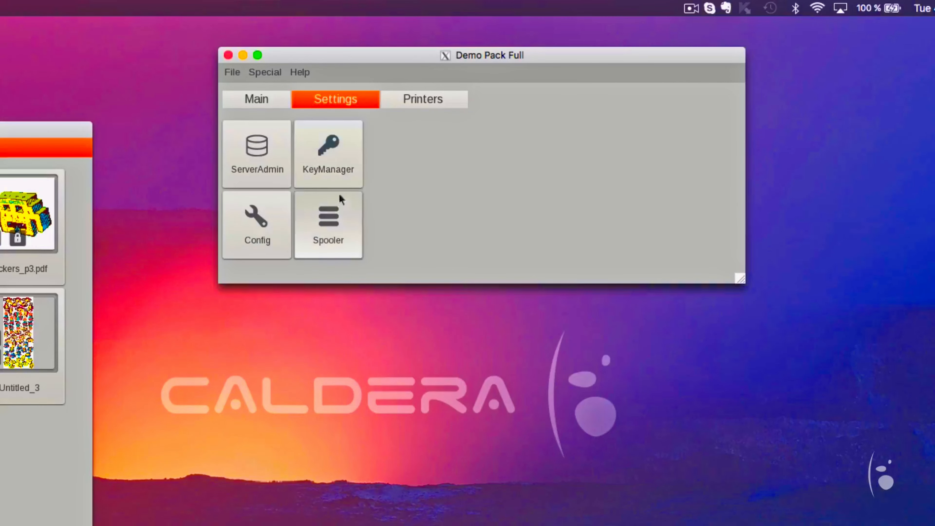
{"action": "left_click", "coordinate": [334, 213]}
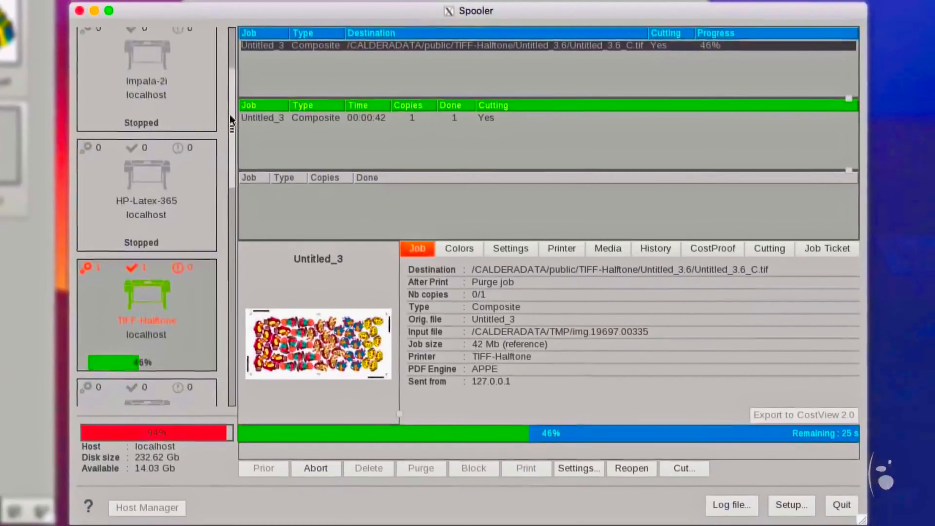
{"action": "left_click_drag", "start_coordinate": [230, 120], "coordinate": [232, 188]}
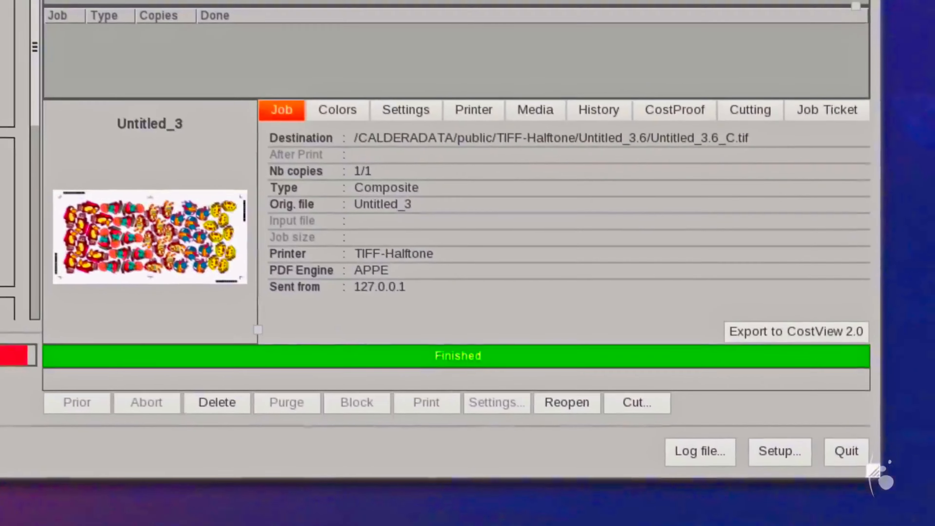
{"action": "left_click", "coordinate": [622, 401]}
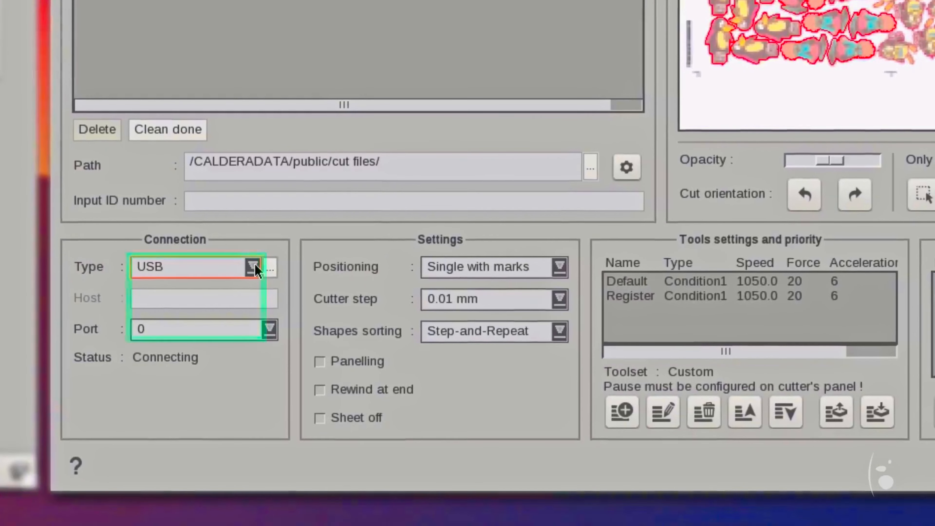
- Set the cutter connection type to RawIP with host 192.168.5.52
{"action": "left_click", "coordinate": [254, 263]}
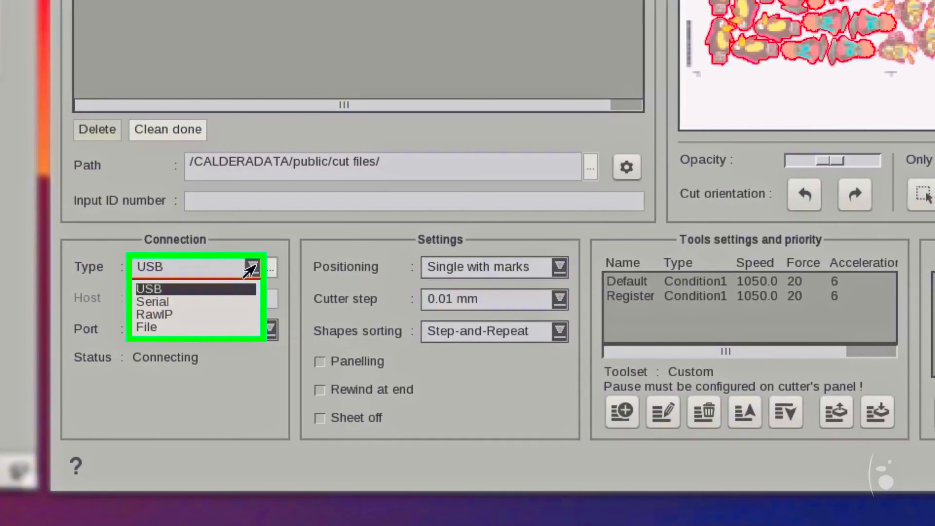
{"action": "left_click", "coordinate": [156, 314]}
{"action": "left_click", "coordinate": [166, 299]}
{"action": "type", "text": "192"}
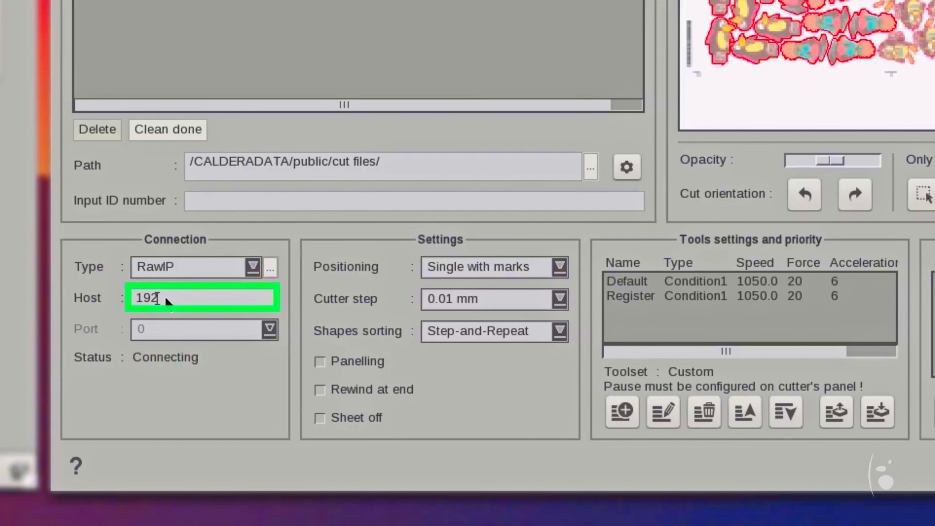
{"action": "type", "text": ".168.5.52"}
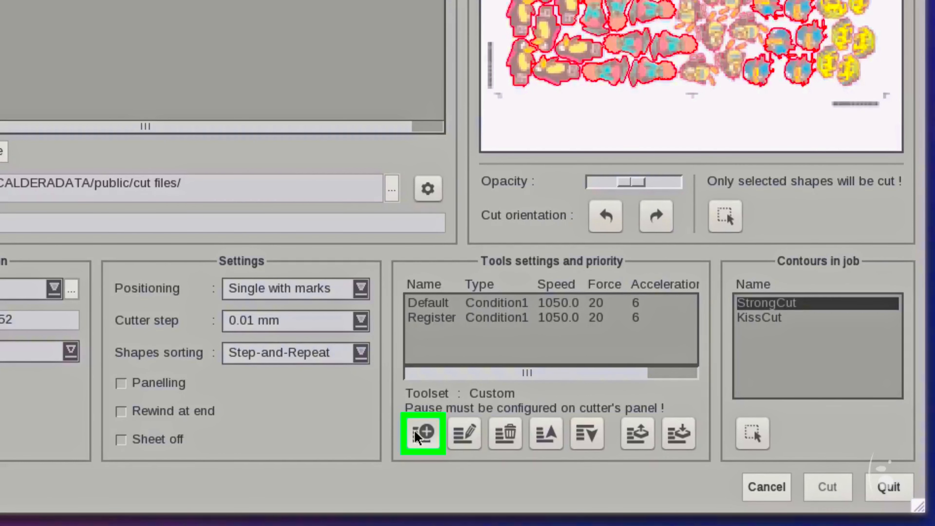
- Add a cutting tool with the contour name StrongCut and the line type Cut 8mm / Up 0.20mm
{"action": "left_click", "coordinate": [426, 433]}
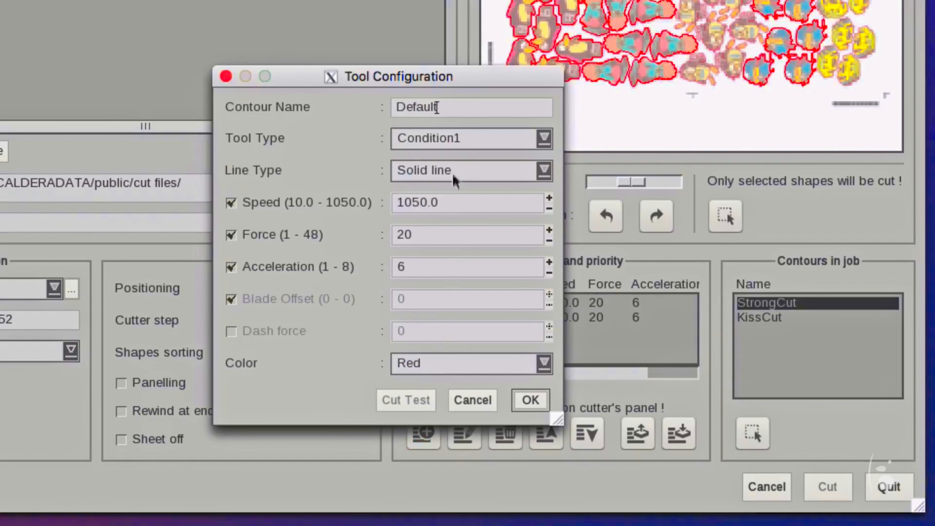
{"action": "double_click", "coordinate": [456, 107]}
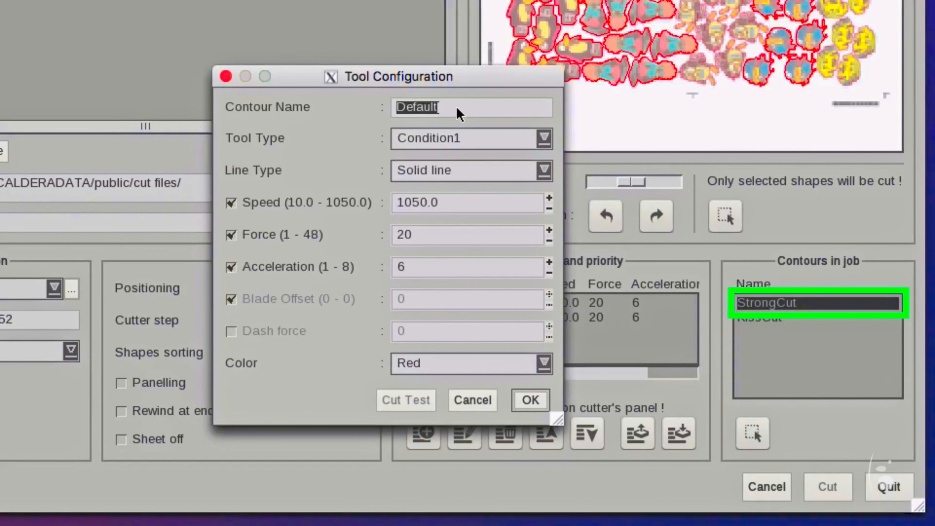
{"action": "type", "text": "StrongCut"}
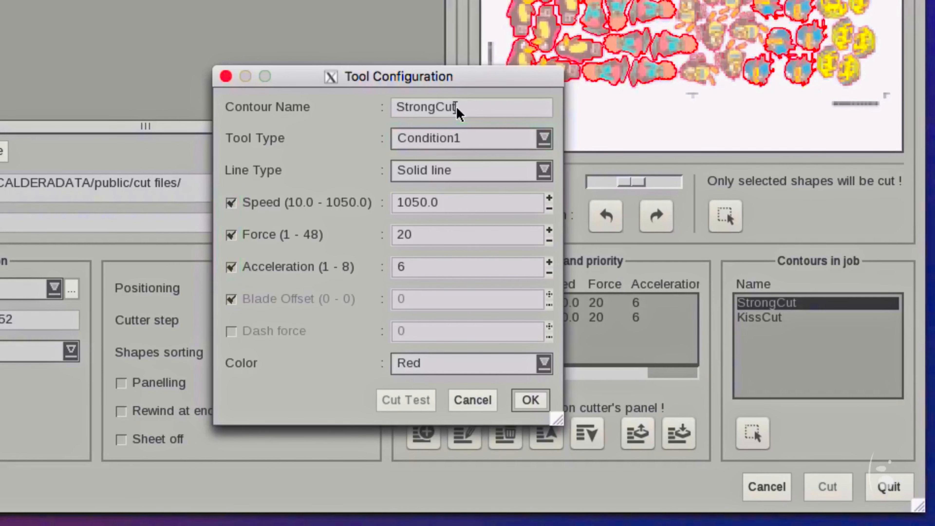
{"action": "left_click", "coordinate": [543, 171]}
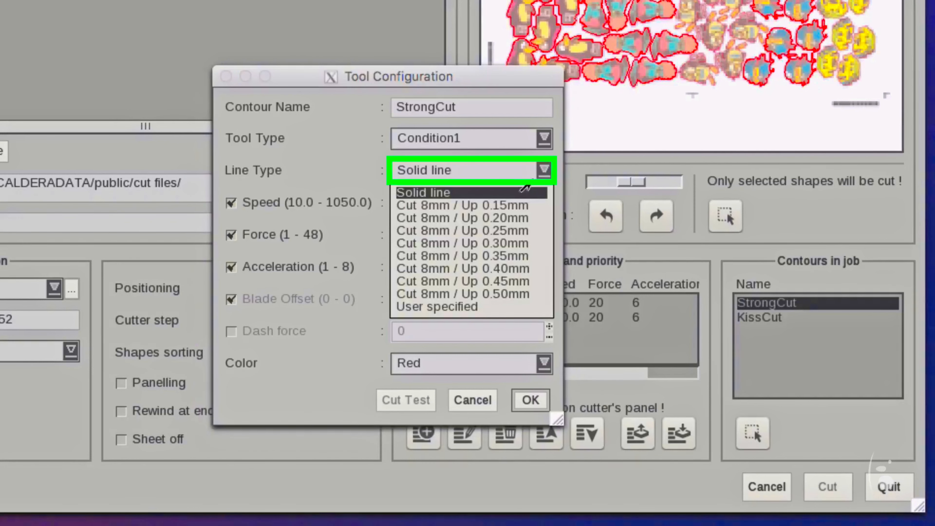
{"action": "left_click", "coordinate": [514, 218]}
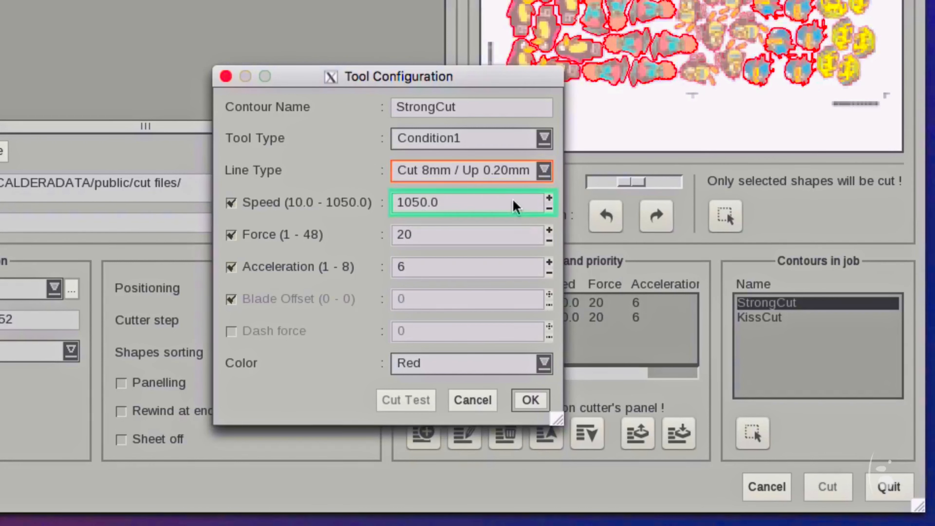
- Set the StrongCut tool's speed to 200, force to 30 and color to Blue, and save it
{"action": "key", "text": "Tab"}
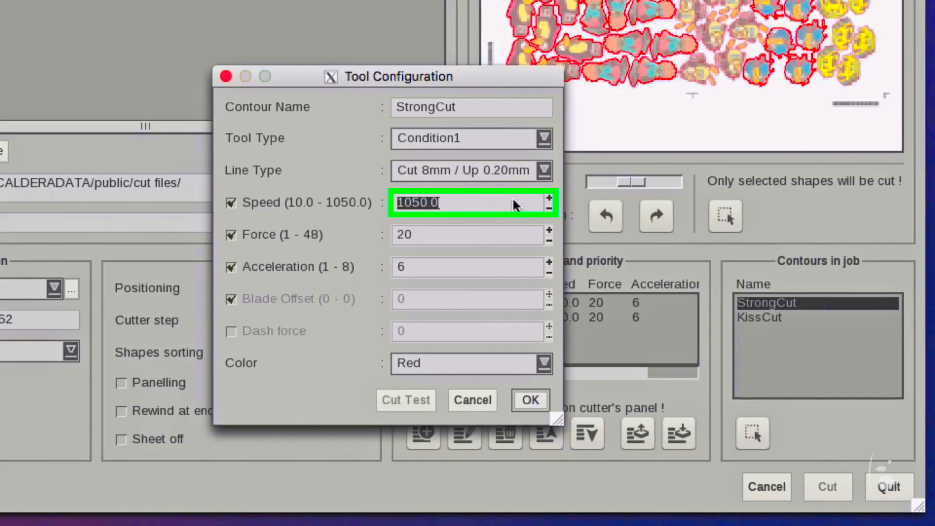
{"action": "type", "text": "200"}
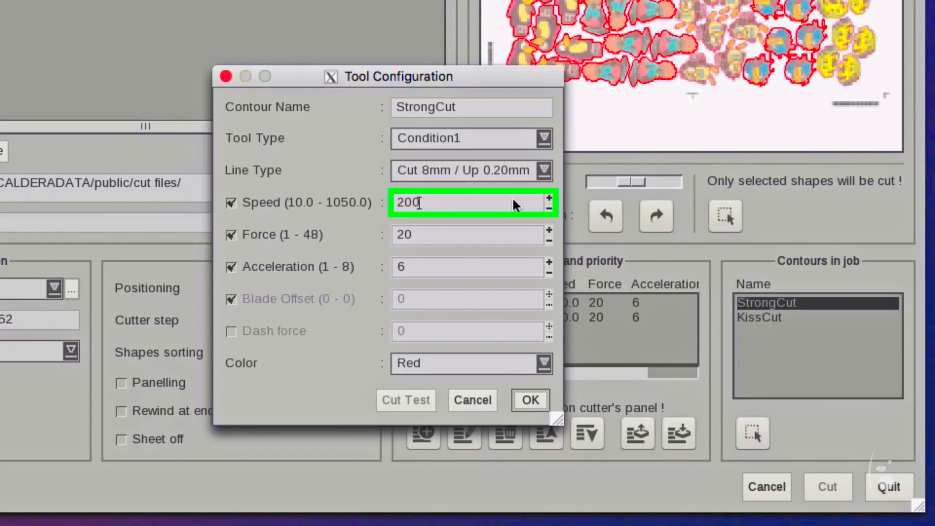
{"action": "double_click", "coordinate": [508, 237]}
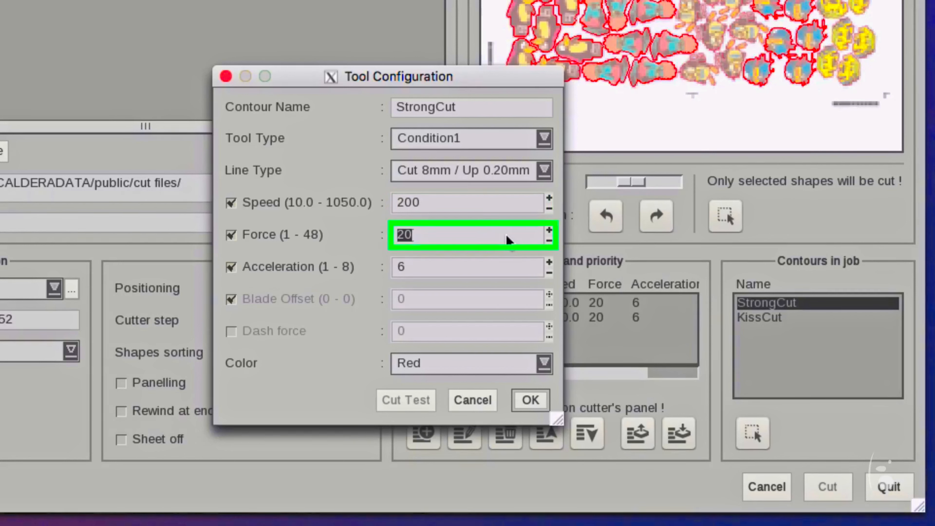
{"action": "type", "text": "30"}
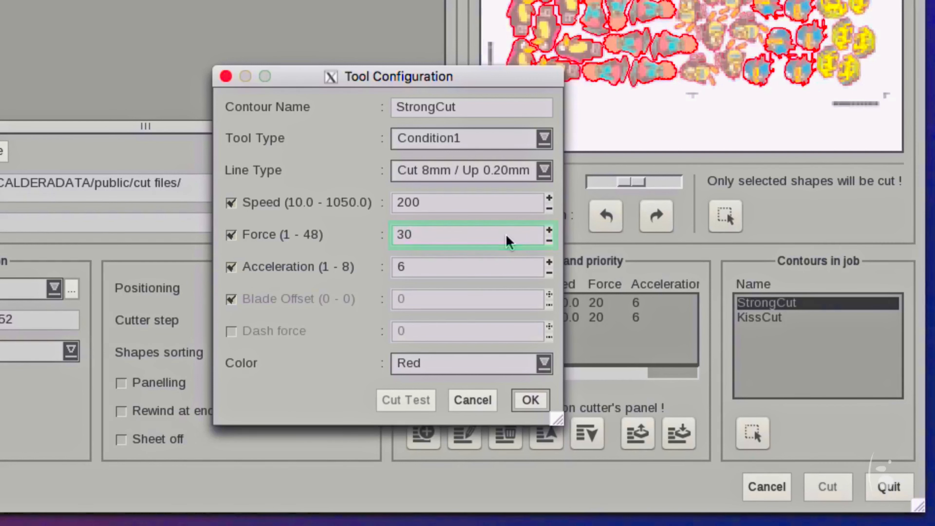
{"action": "left_click", "coordinate": [543, 364]}
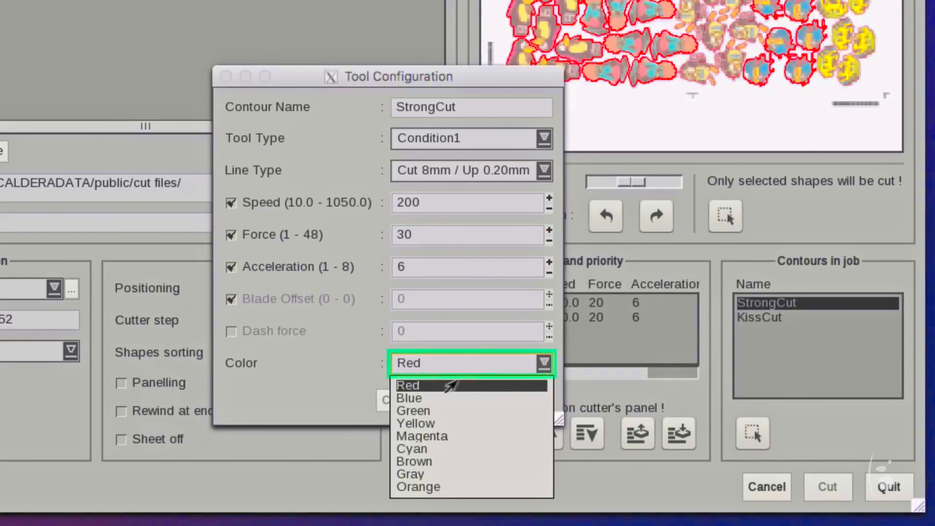
{"action": "left_click", "coordinate": [405, 399]}
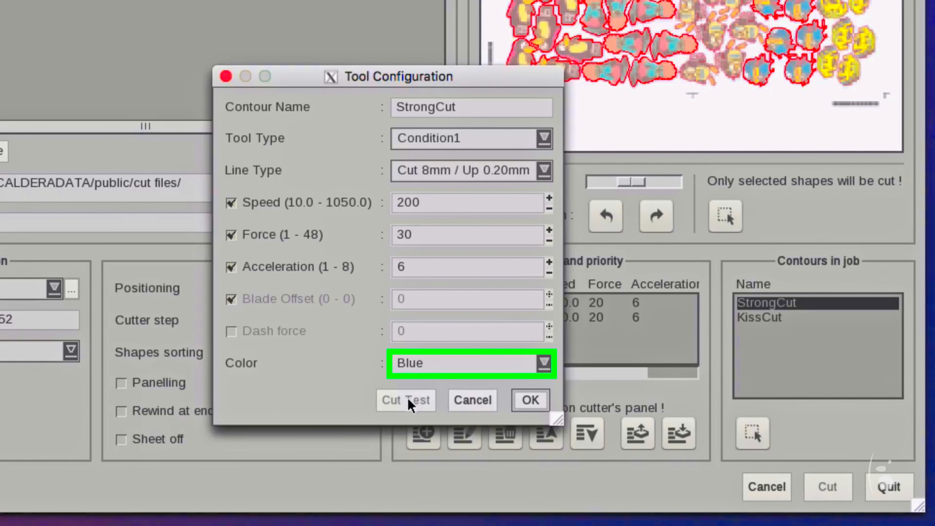
{"action": "left_click", "coordinate": [526, 401]}
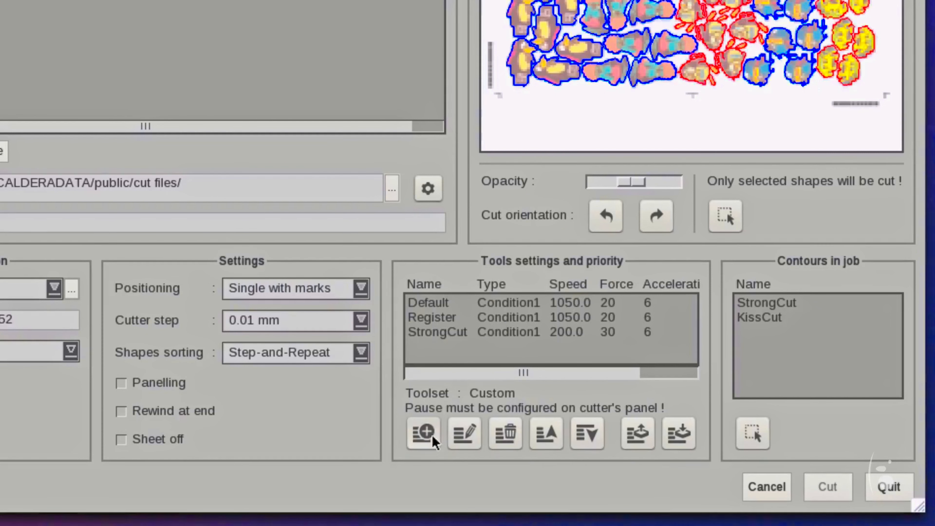
- Add a second cutting tool for the KissCut contour with a solid line, speed 500 and color Green
{"action": "left_click", "coordinate": [425, 435]}
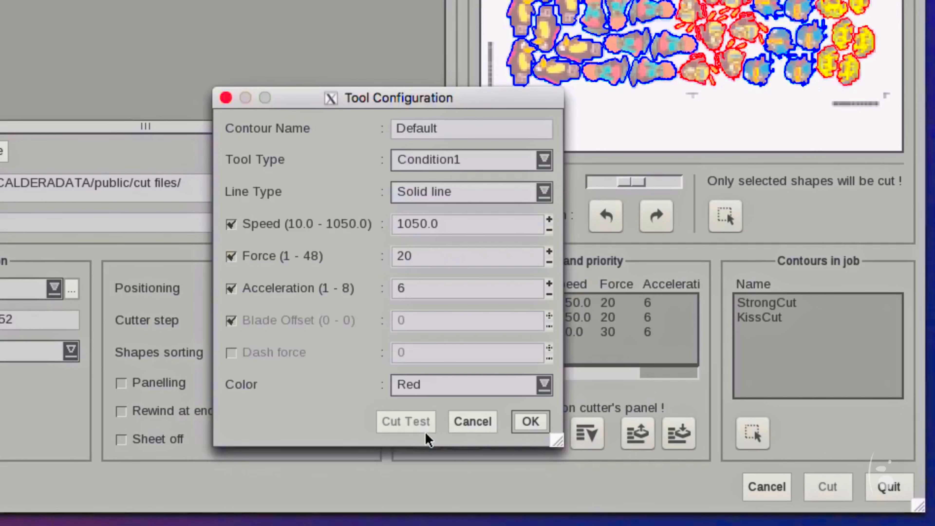
{"action": "double_click", "coordinate": [480, 134]}
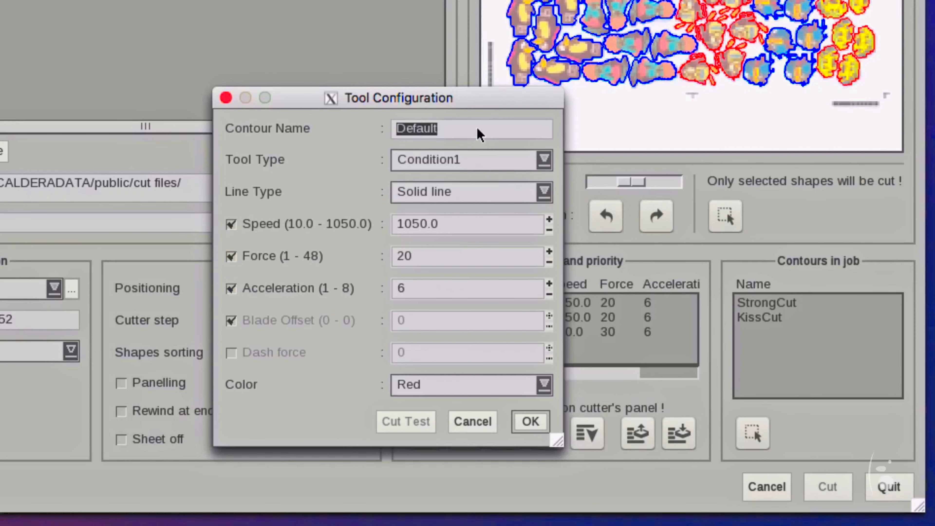
{"action": "type", "text": "KissCut"}
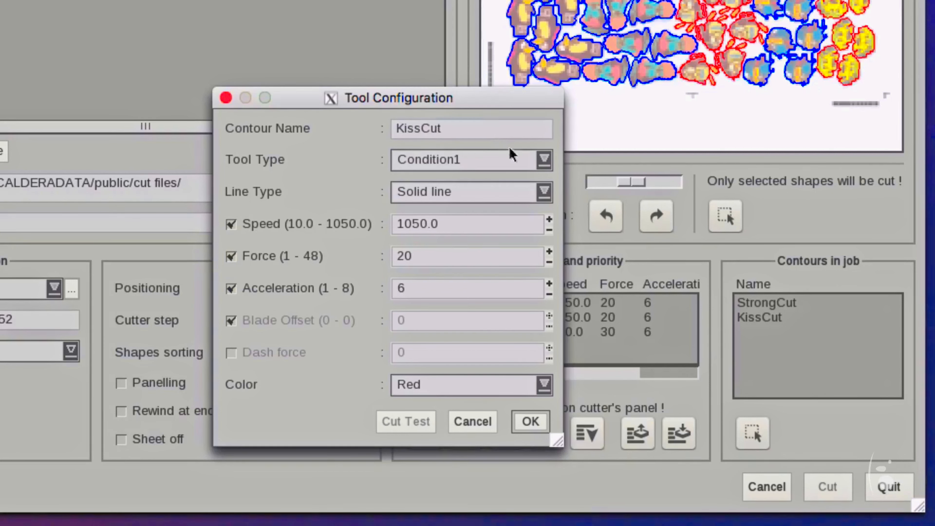
{"action": "left_click", "coordinate": [543, 187]}
{"action": "left_click", "coordinate": [512, 216]}
{"action": "type", "text": "500"}
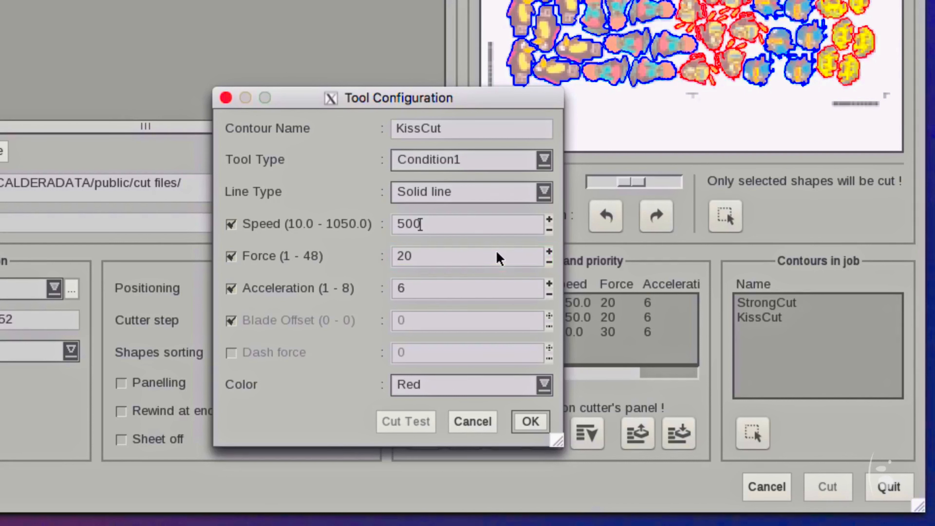
{"action": "left_click", "coordinate": [543, 384]}
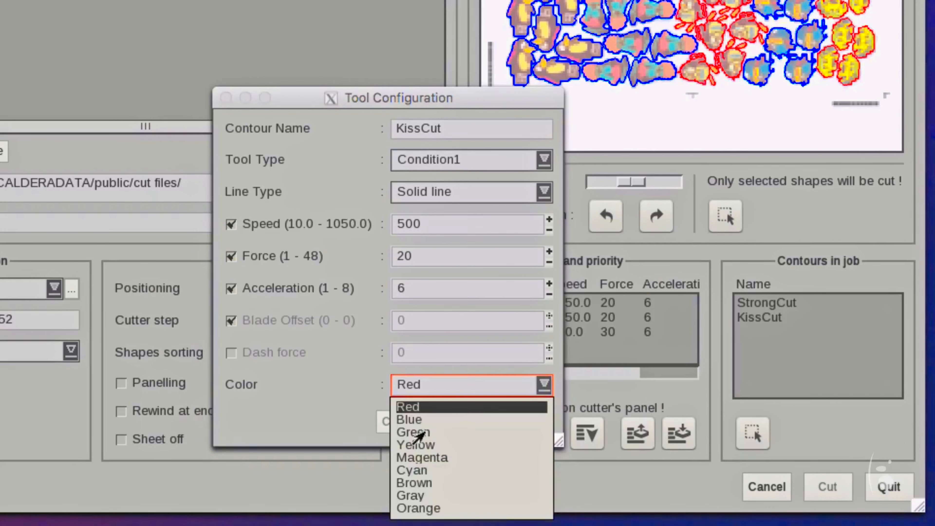
{"action": "left_click", "coordinate": [414, 434]}
{"action": "left_click", "coordinate": [530, 422]}
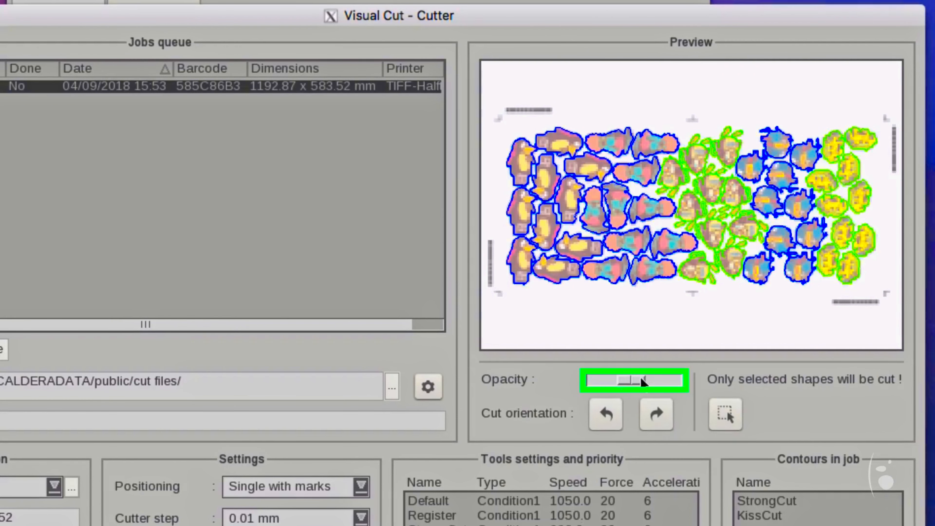
- Lower the preview opacity until the artwork is hidden, and select both the StrongCut and KissCut contours in the job
{"action": "left_click_drag", "start_coordinate": [641, 379], "coordinate": [615, 378]}
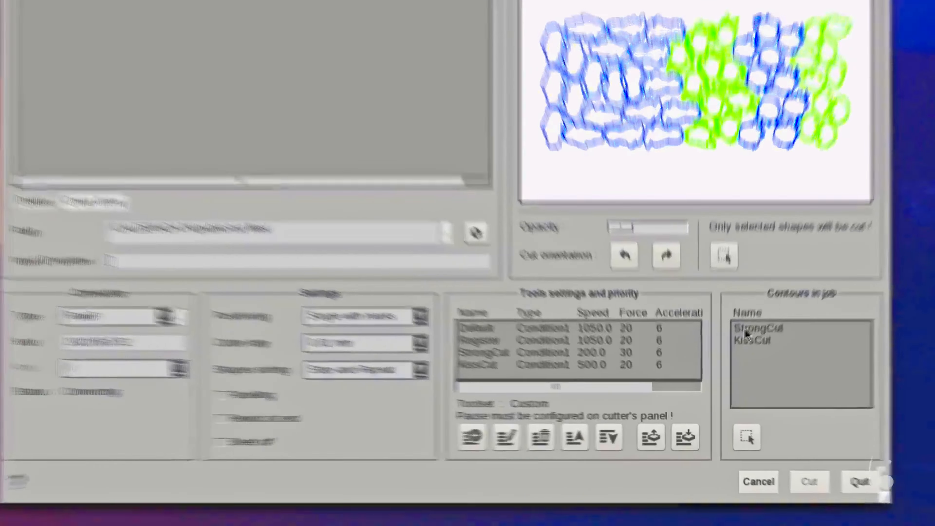
{"action": "left_click", "coordinate": [729, 371]}
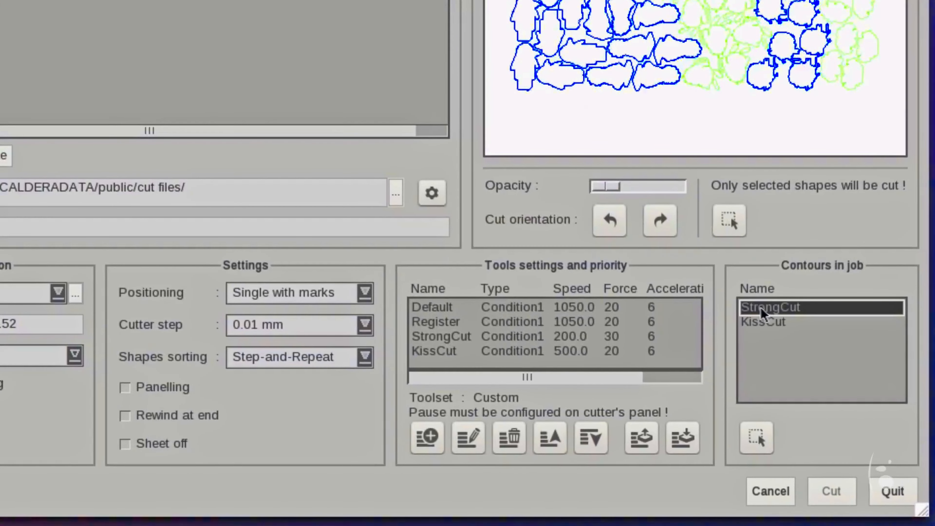
{"action": "left_click", "coordinate": [769, 323], "text": "shift"}
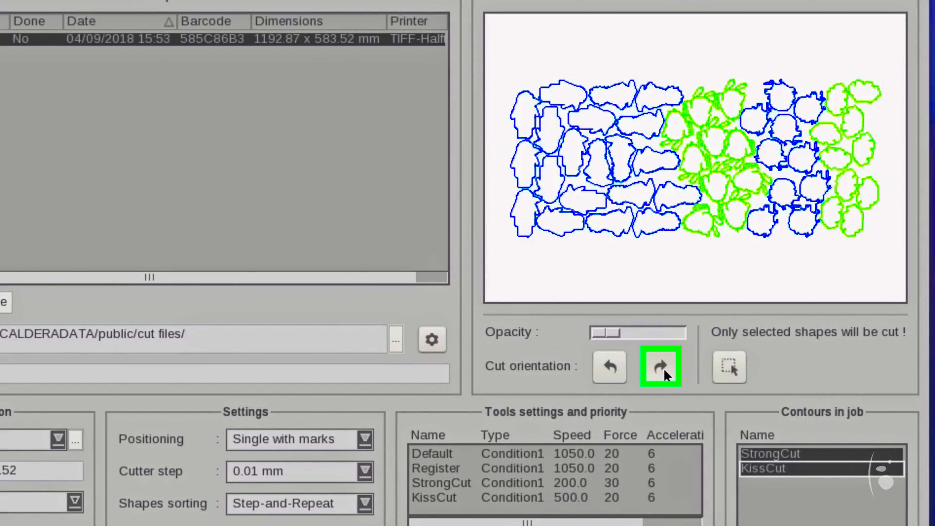
- Rotate the cut orientation clockwise by one quarter turn
{"action": "left_click", "coordinate": [663, 368]}
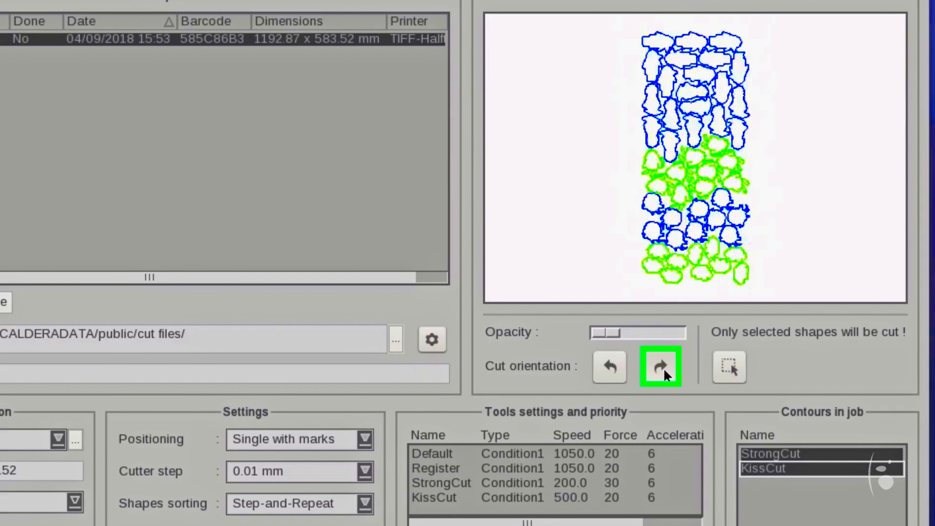